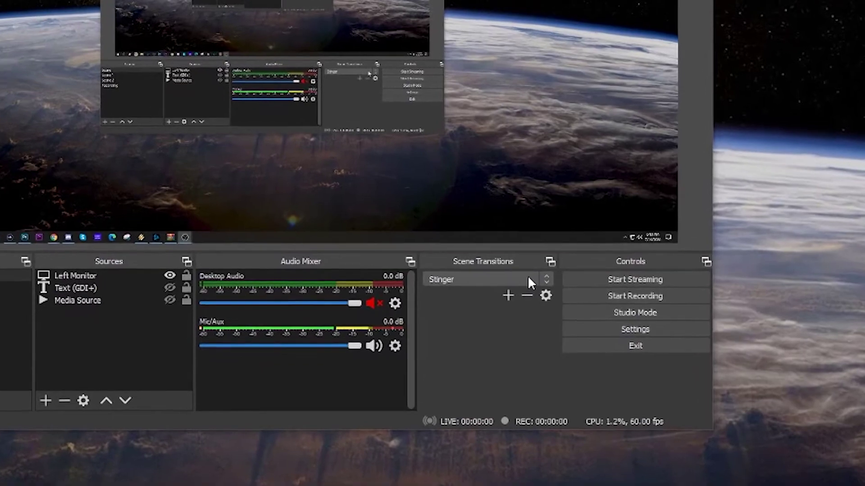
Step: Review the scene transitions, keep Stinger current, and start adding another Stinger
click(528, 277)
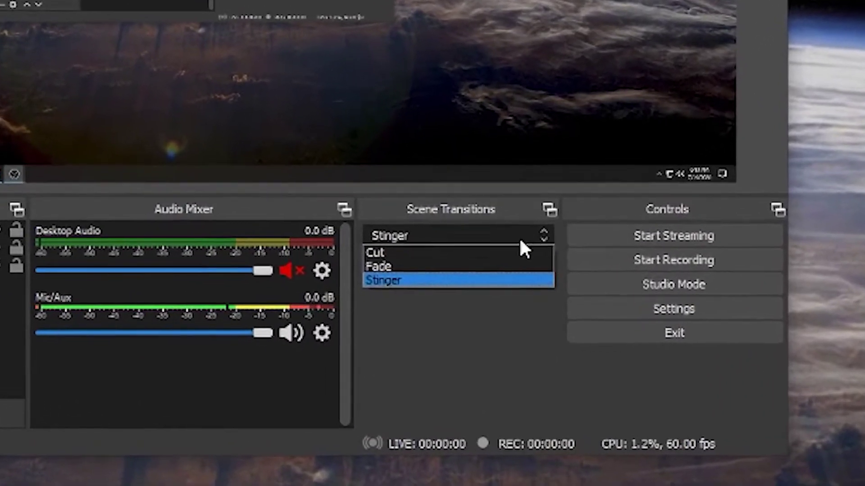
click(376, 325)
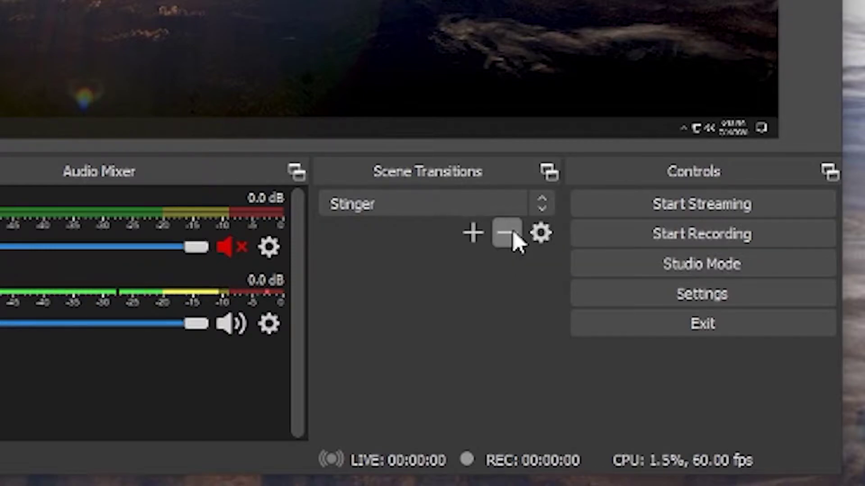
click(472, 232)
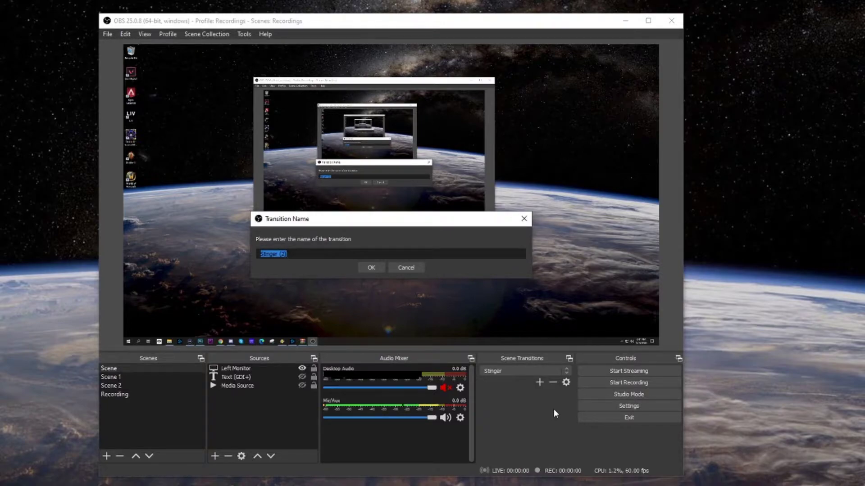
text(Transition)
Step: Name the new stinger transition 'Custom Transition'
key(Home)
text(Custom)
key(Return)
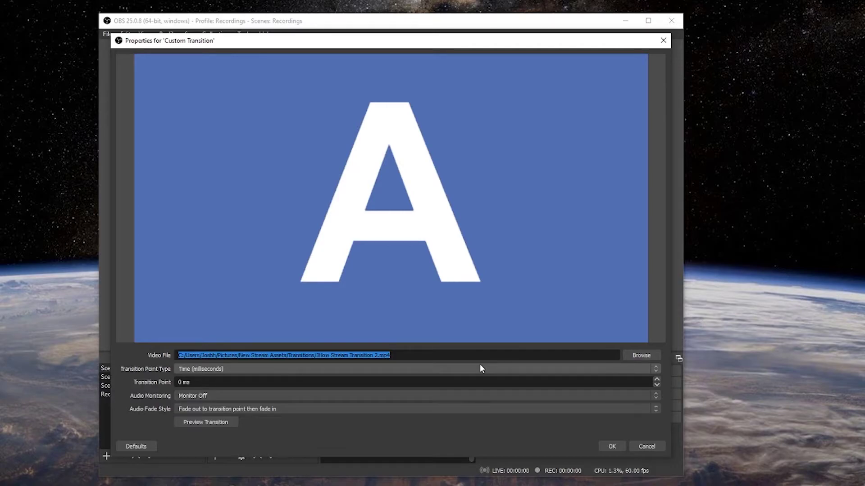
Step: Load the JHow Stream Transition 2 video into Custom Transition and preview it twice
click(647, 356)
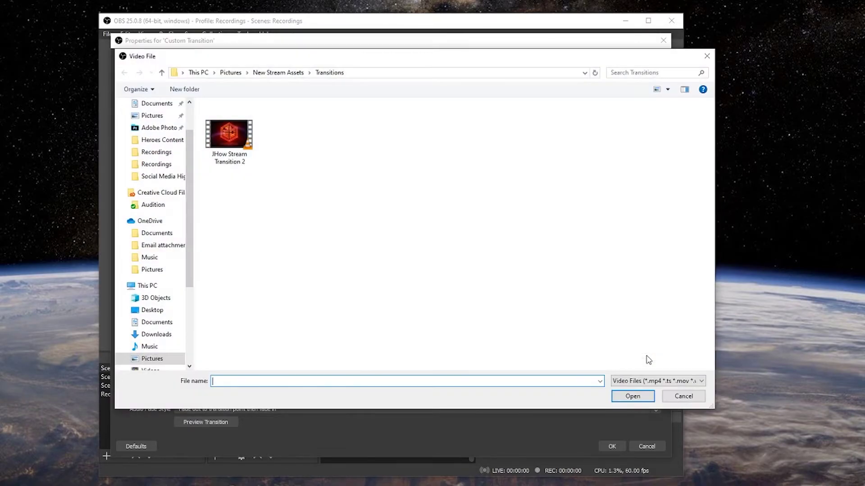
double_click(238, 163)
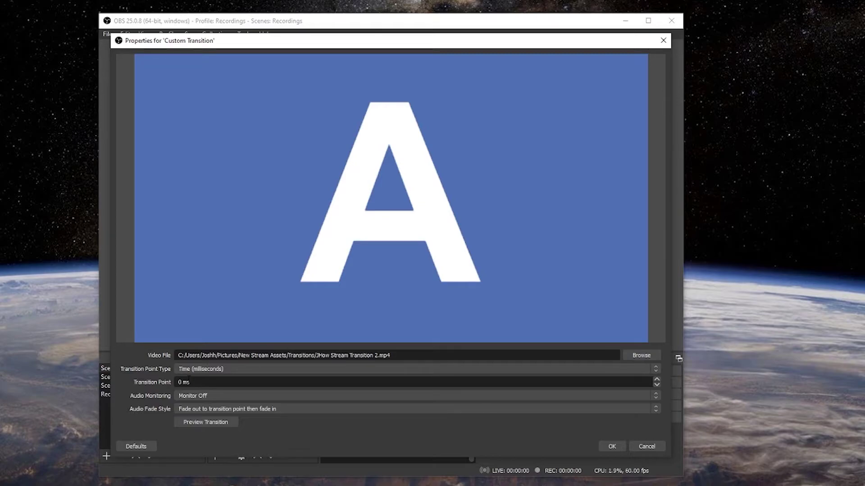
click(218, 418)
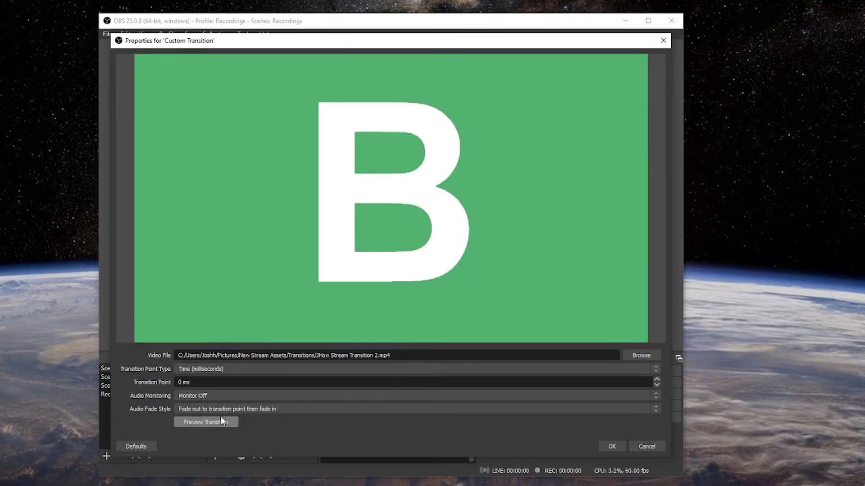
click(220, 416)
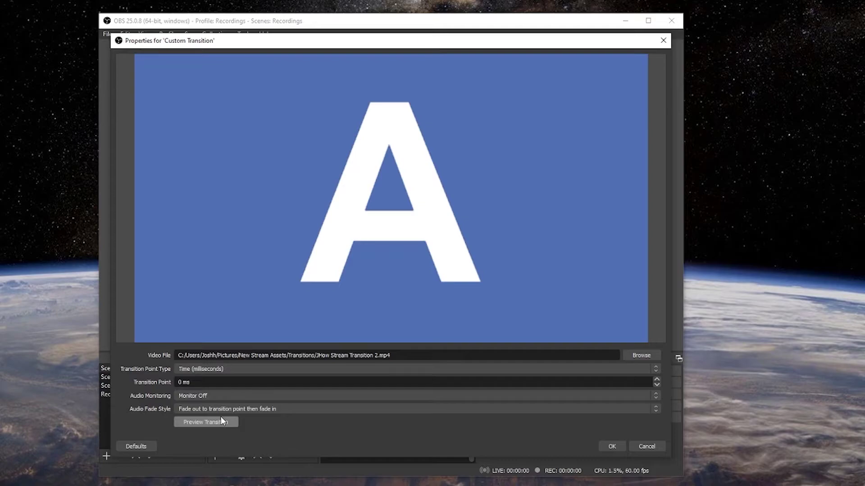
Step: Save the stinger settings and switch from Scene 1 to Scene 2 to watch it
click(618, 446)
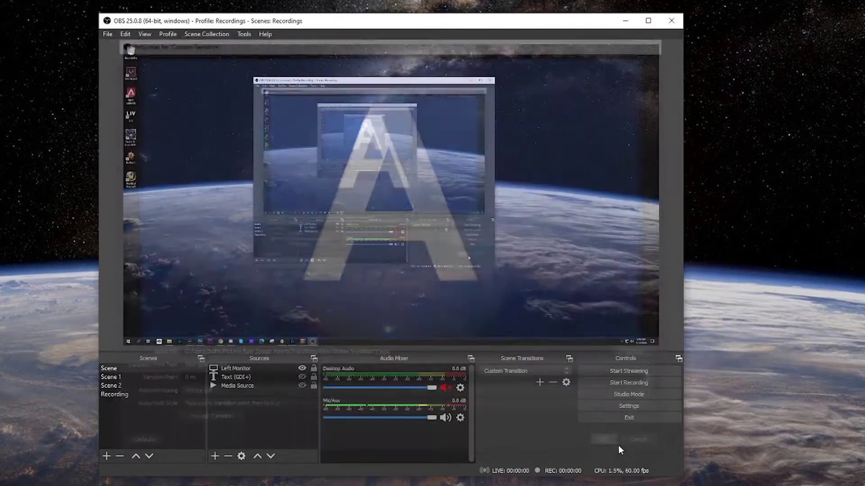
click(133, 376)
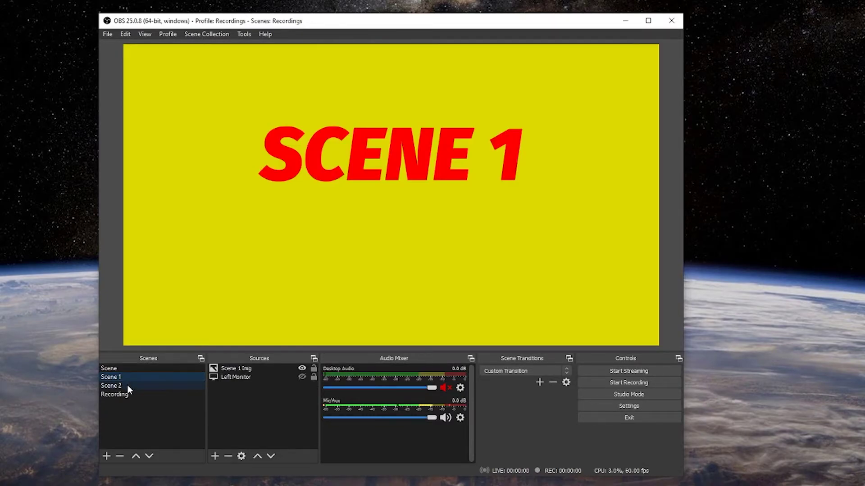
click(128, 386)
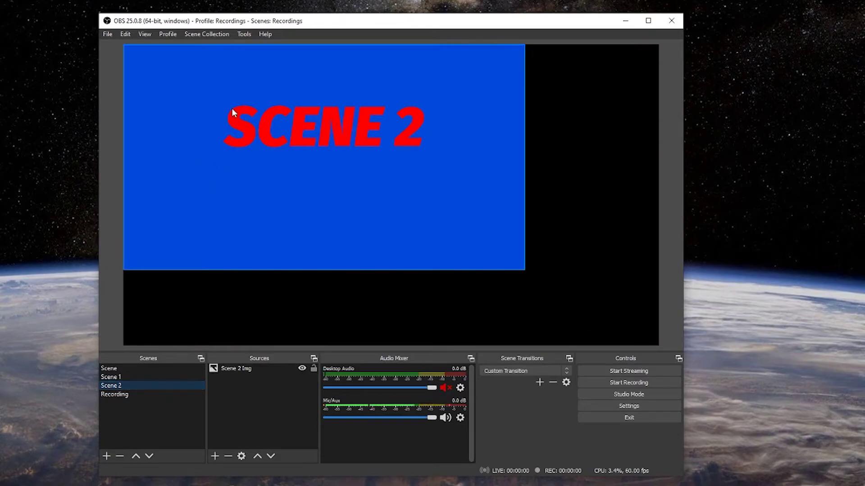
Step: Stretch Scene 2 Img to fill the canvas, then test switching through Recording, Scene 2 and Scene 1
click(378, 202)
drag(524, 271, 652, 347)
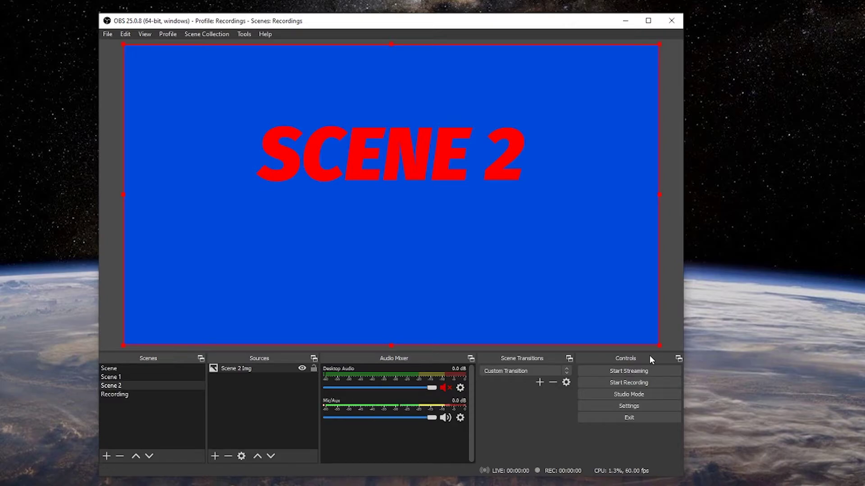
click(134, 394)
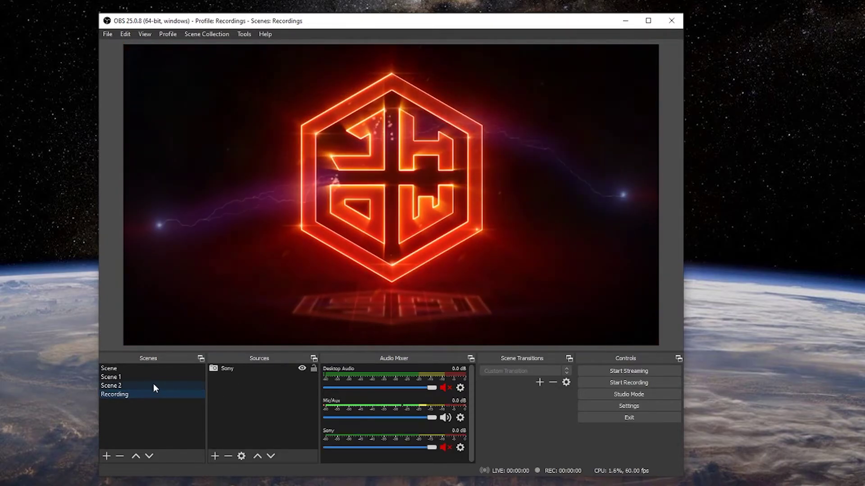
click(154, 386)
click(147, 376)
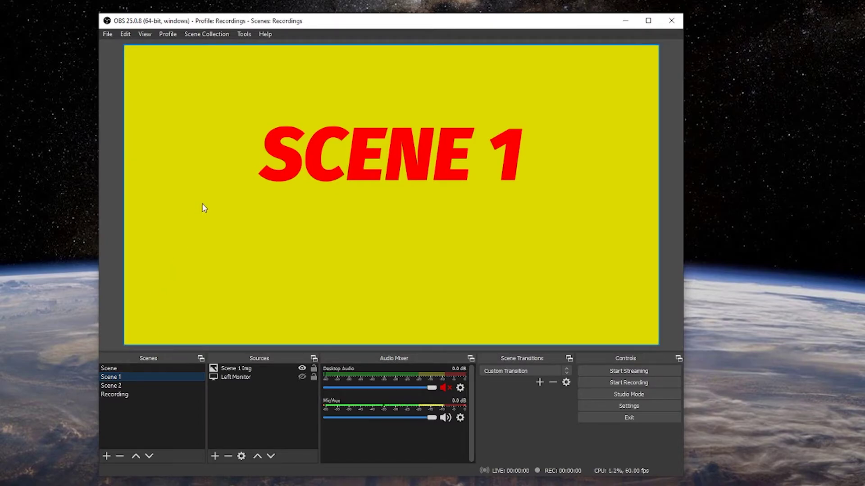
click(244, 33)
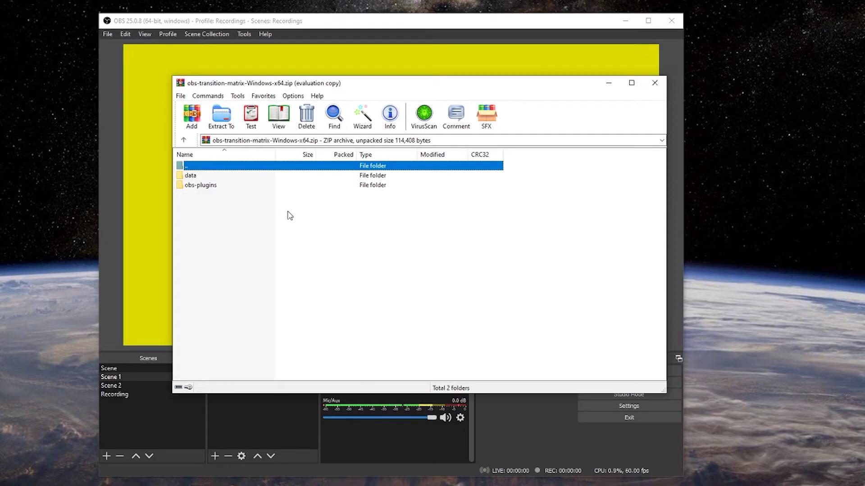
Step: Browse the archive's data > obs-plugins folders and return to the root
double_click(200, 176)
double_click(200, 177)
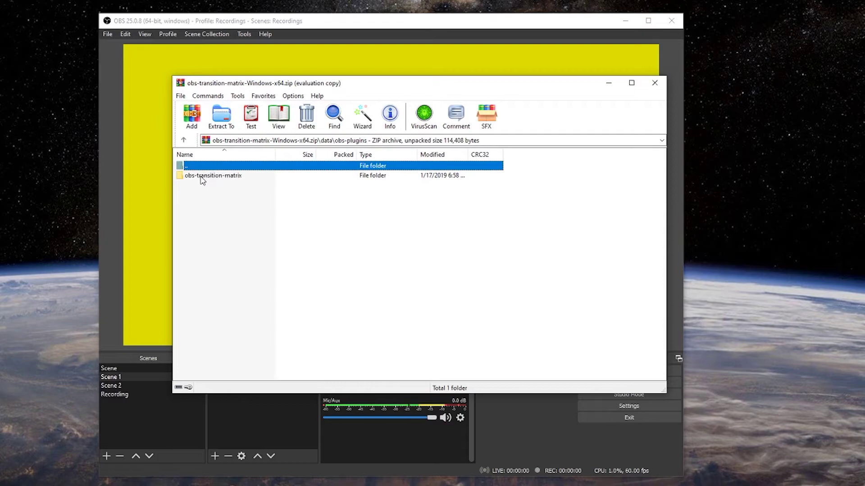
click(203, 177)
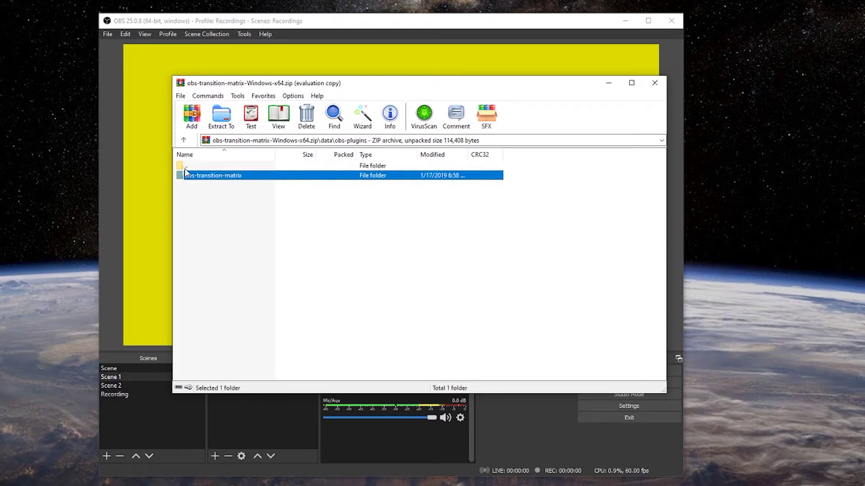
double_click(186, 167)
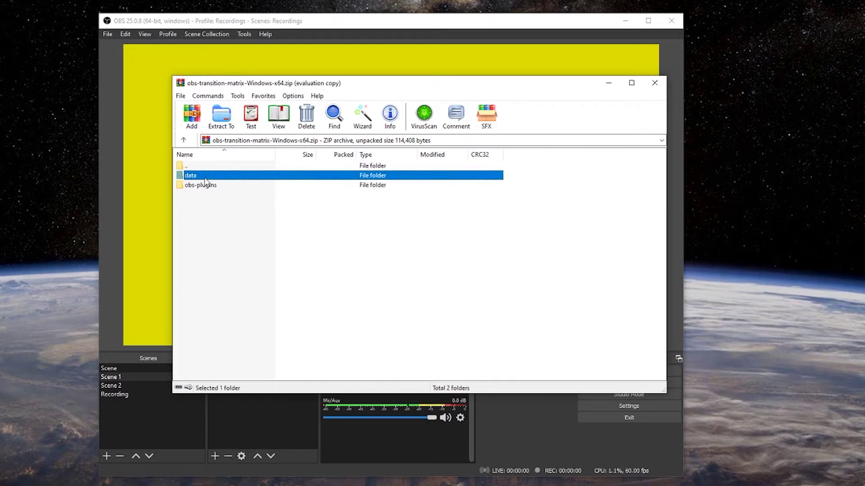
double_click(205, 179)
click(209, 179)
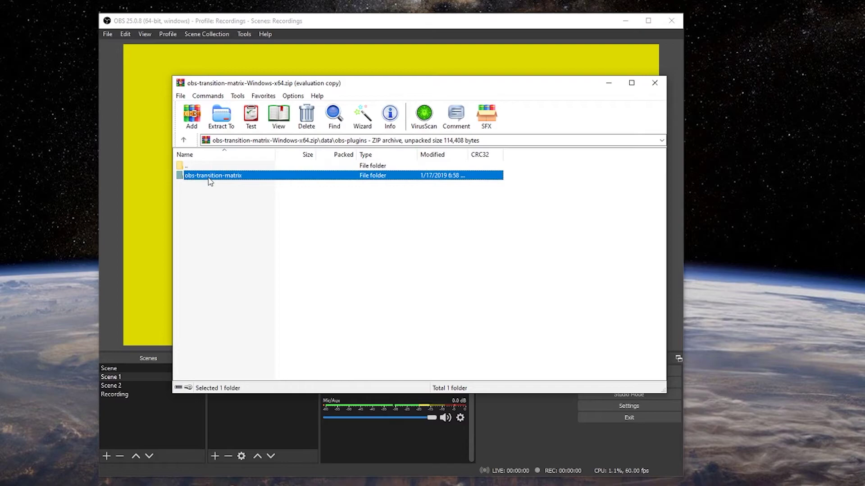
double_click(196, 167)
Step: Find obs-transition-matrix.dll under obs-plugins > 64bit, then bring OBS Studio forward
click(198, 186)
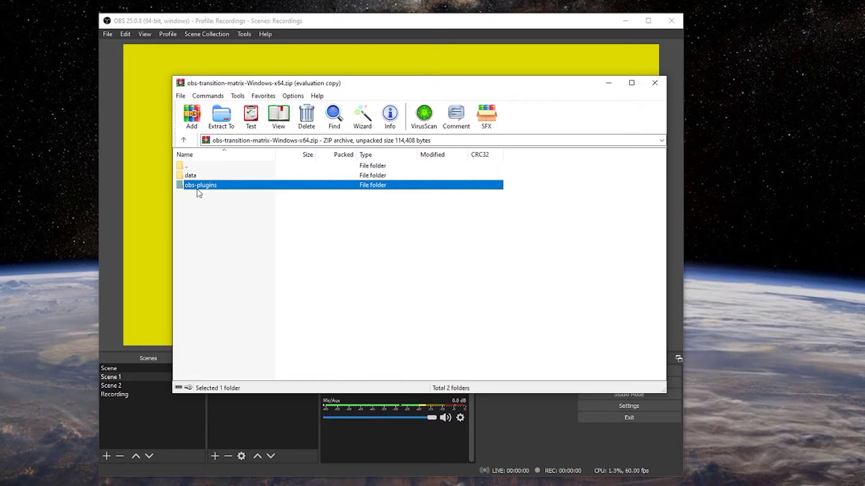
double_click(197, 187)
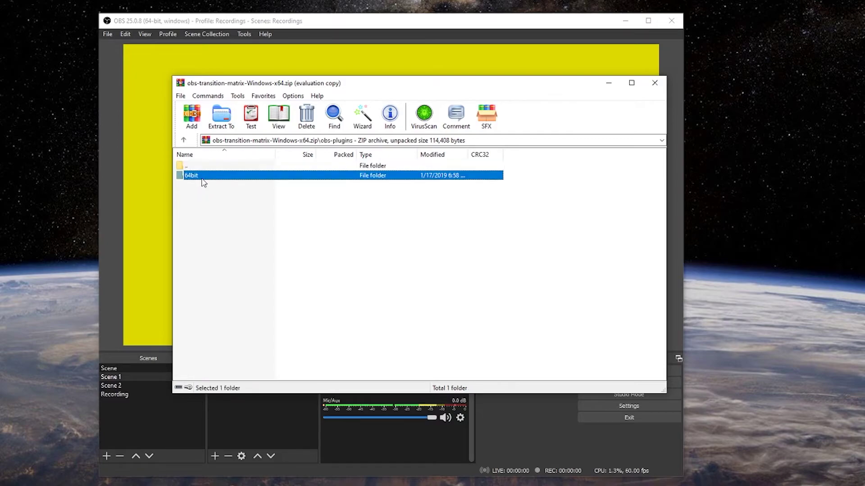
double_click(203, 179)
click(206, 177)
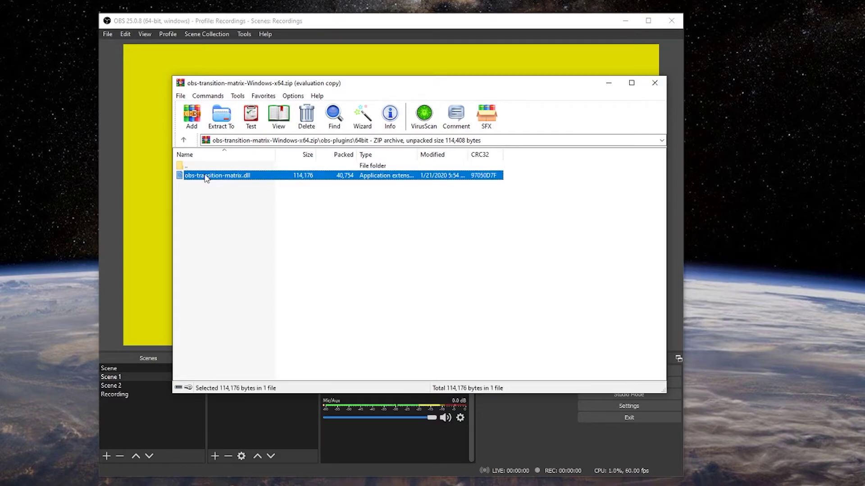
double_click(201, 166)
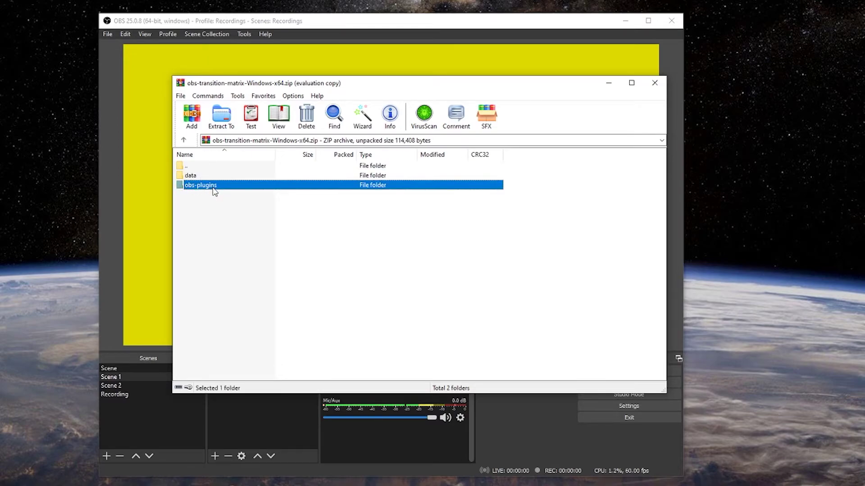
click(343, 26)
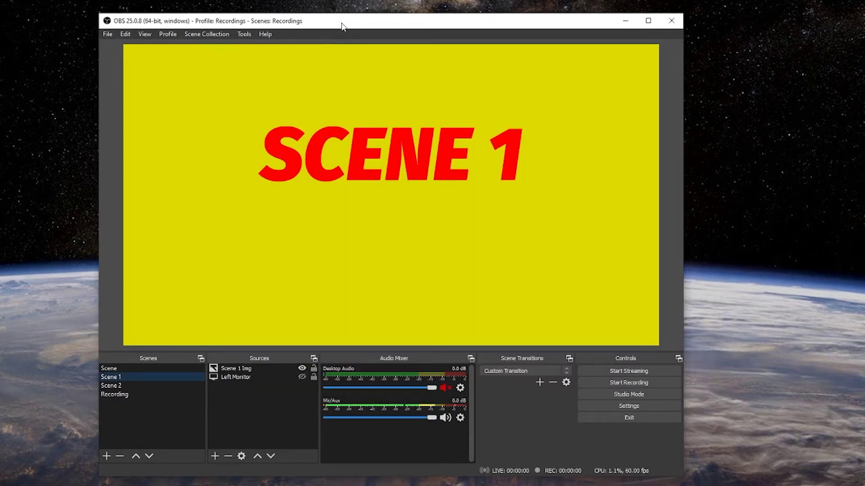
Step: Open Transition Override Matrix from the OBS Tools menu
click(243, 34)
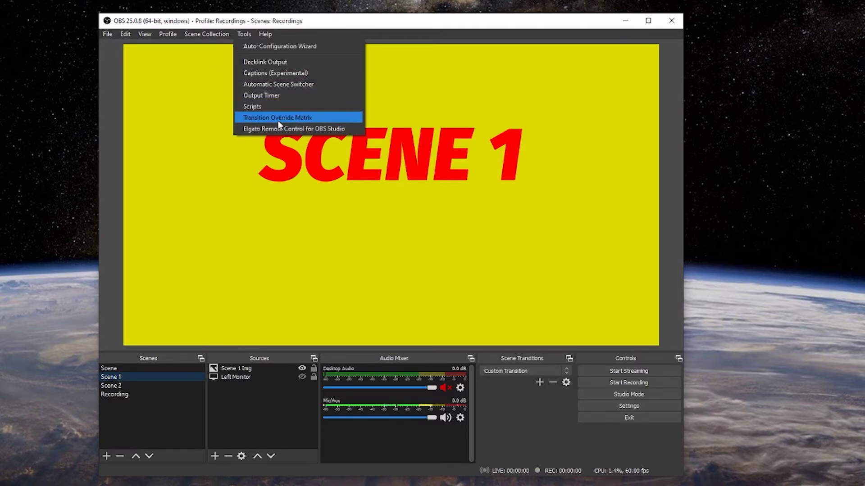
click(278, 117)
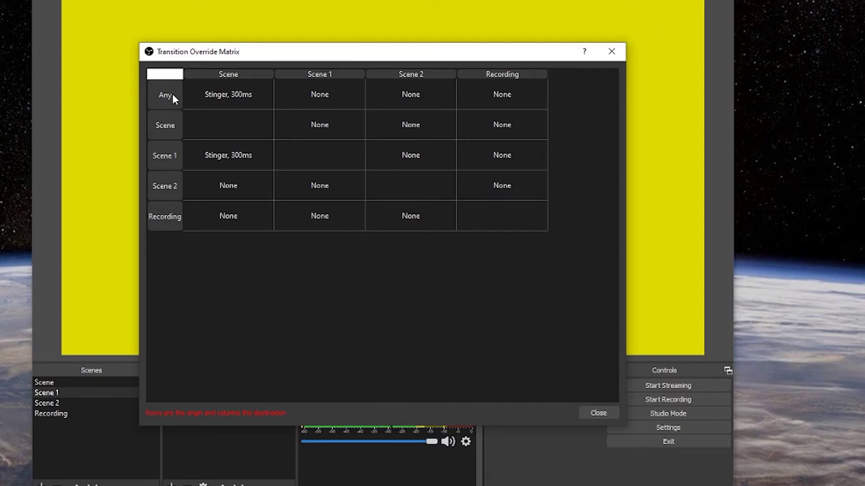
Step: Set the Any into Scene override to None
double_click(245, 98)
click(316, 100)
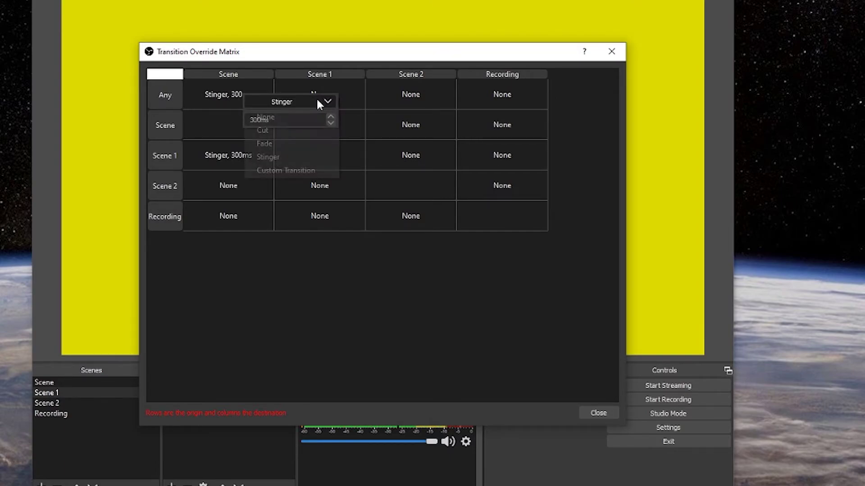
click(286, 113)
click(345, 245)
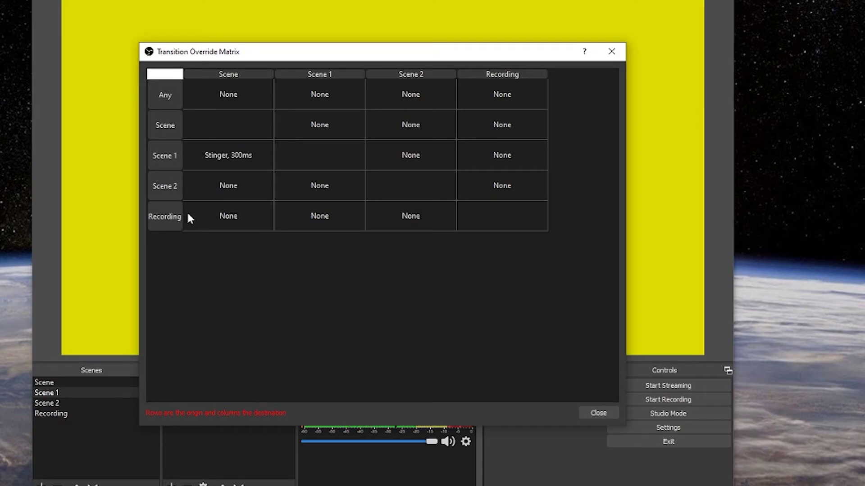
Step: Set Scene 1 into Scene 2 and into Recording to Fade, 300ms
click(402, 154)
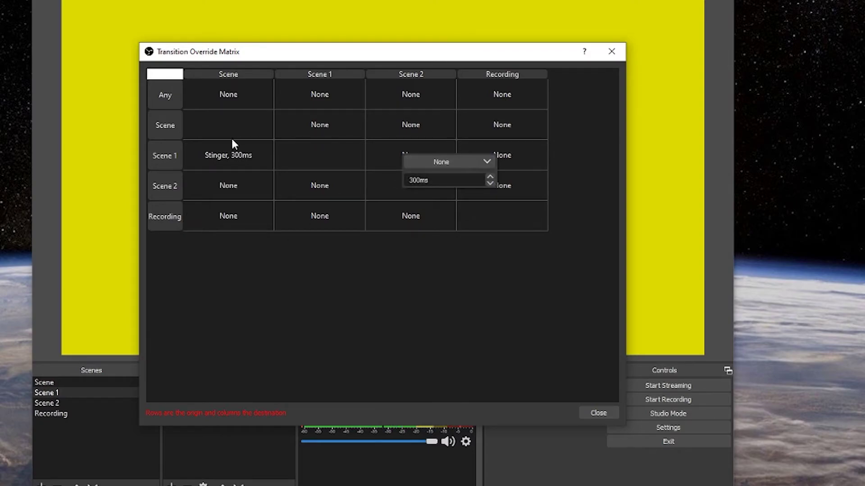
click(466, 162)
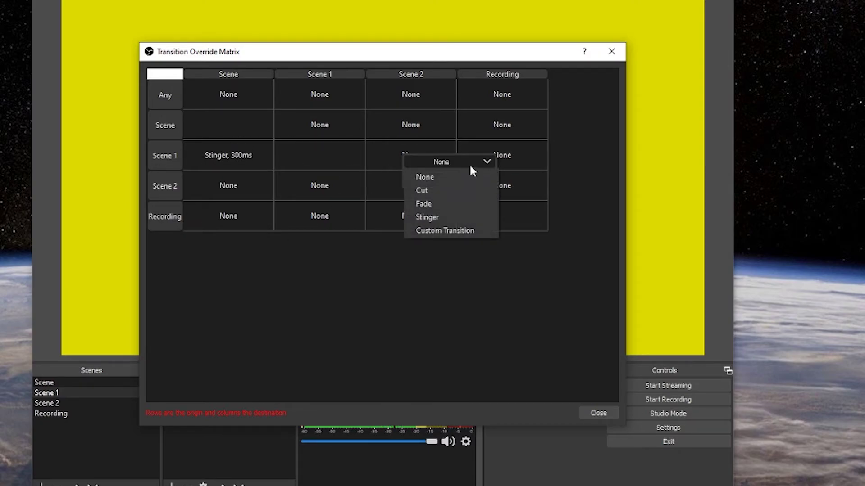
click(440, 203)
click(443, 265)
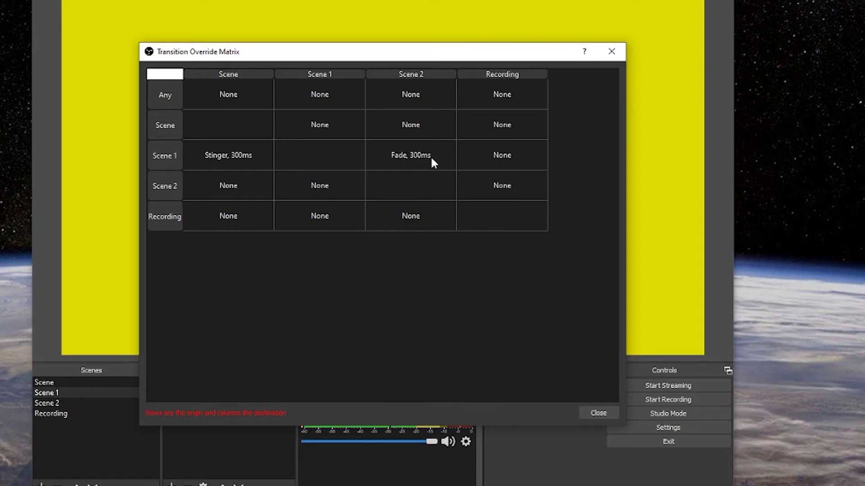
click(502, 156)
click(583, 166)
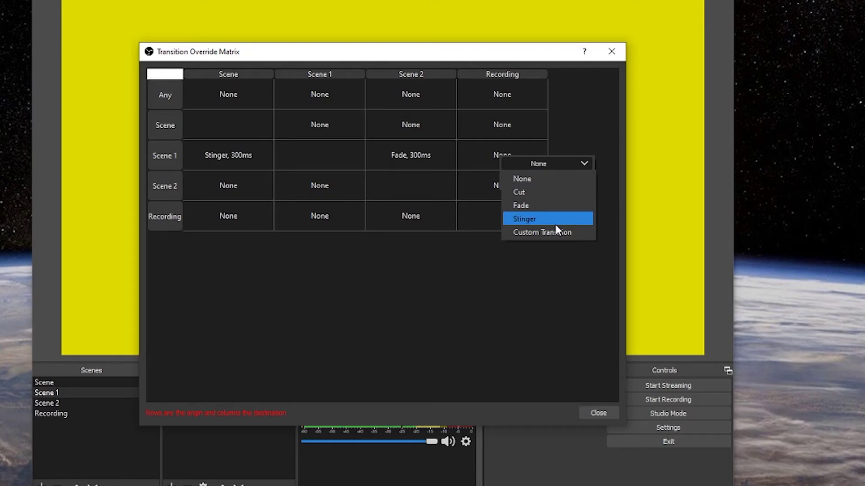
click(536, 209)
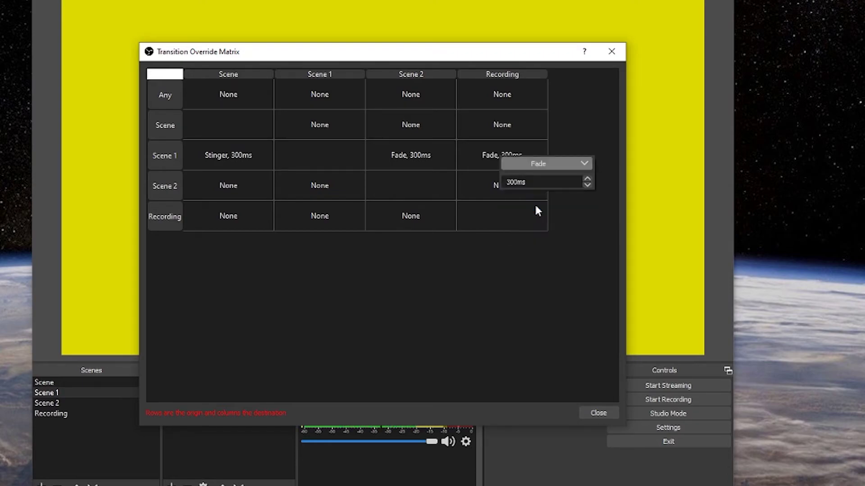
click(404, 228)
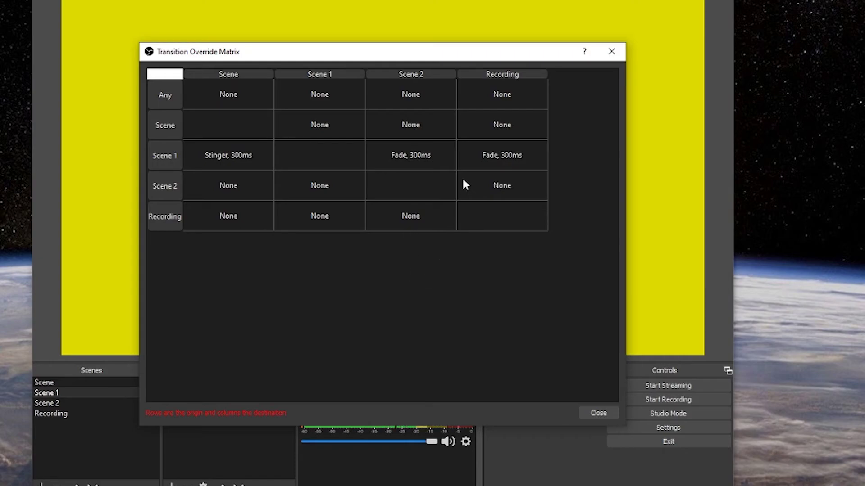
double_click(230, 154)
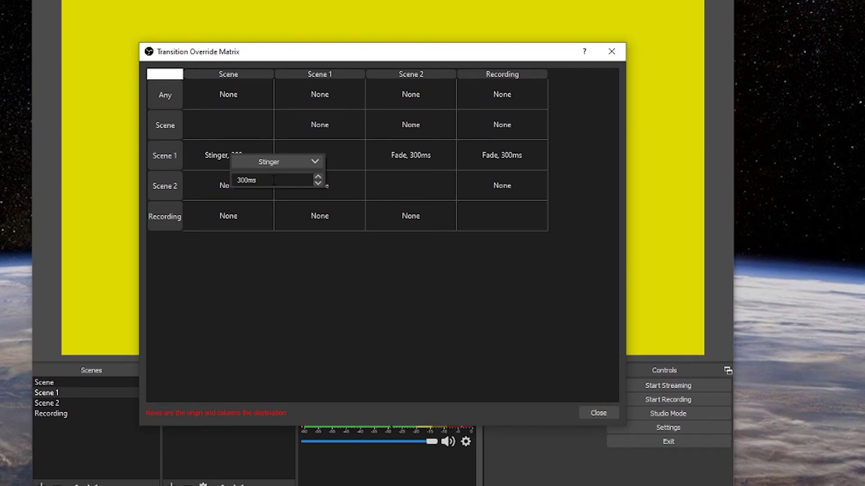
Step: Close the override matrix and switch to Scene to watch the stinger play
click(587, 411)
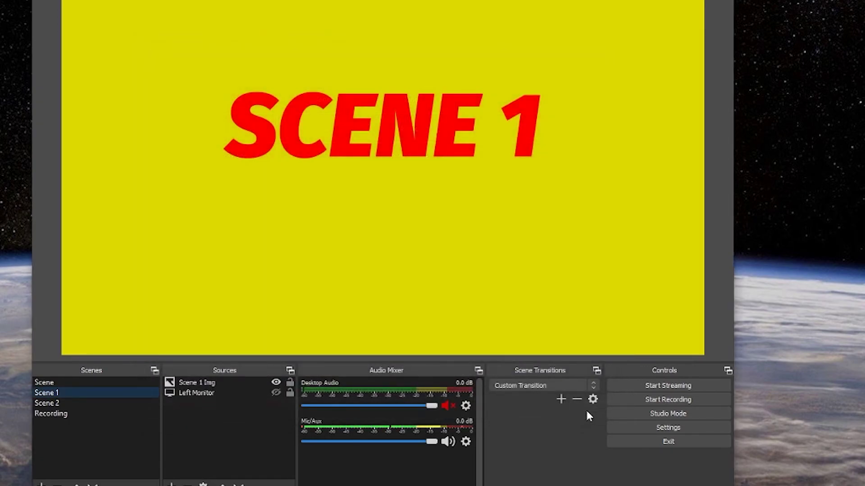
click(61, 382)
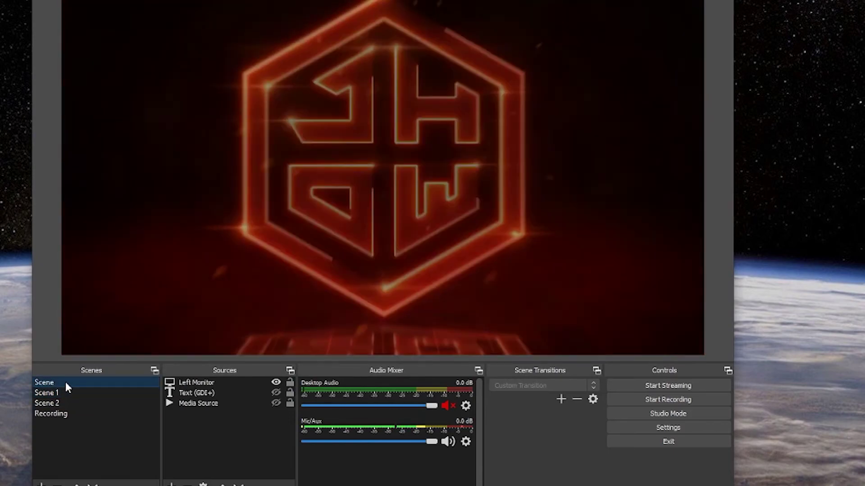